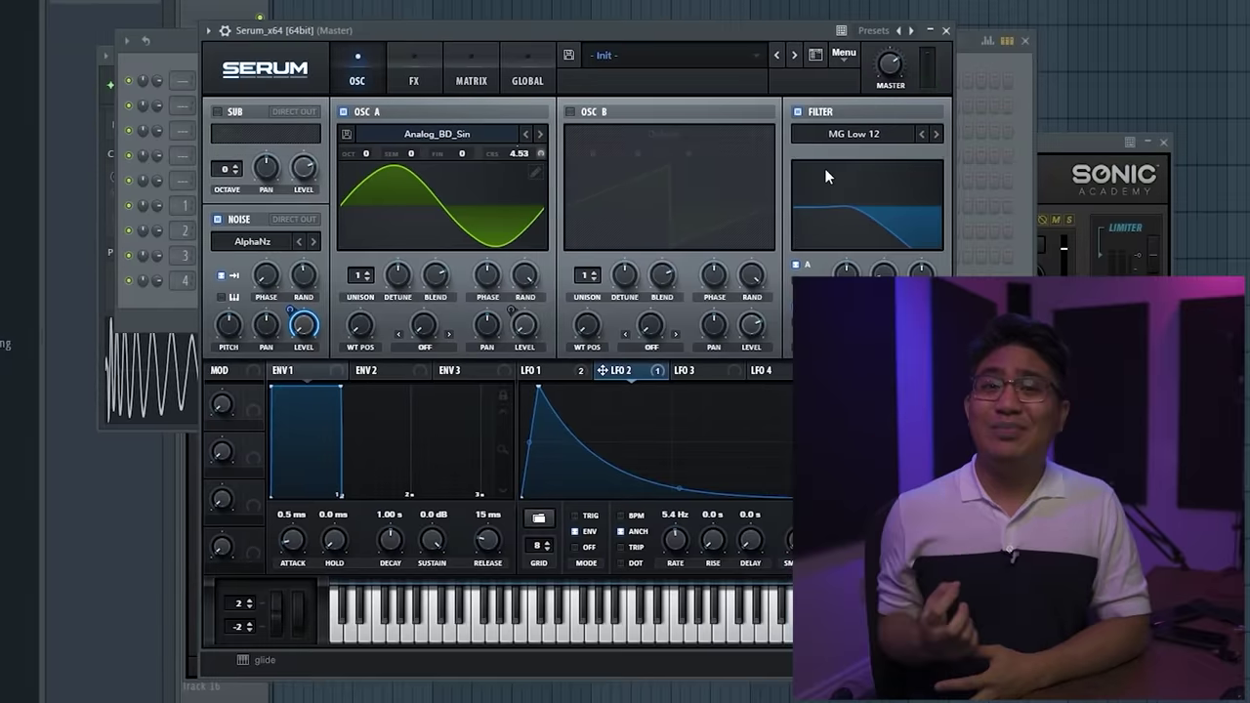
Raise the cutoff of the MG Low 12 filter on the Serum patch
{"action": "left_click_drag", "start_coordinate": [851, 278], "coordinate": [828, 118]}
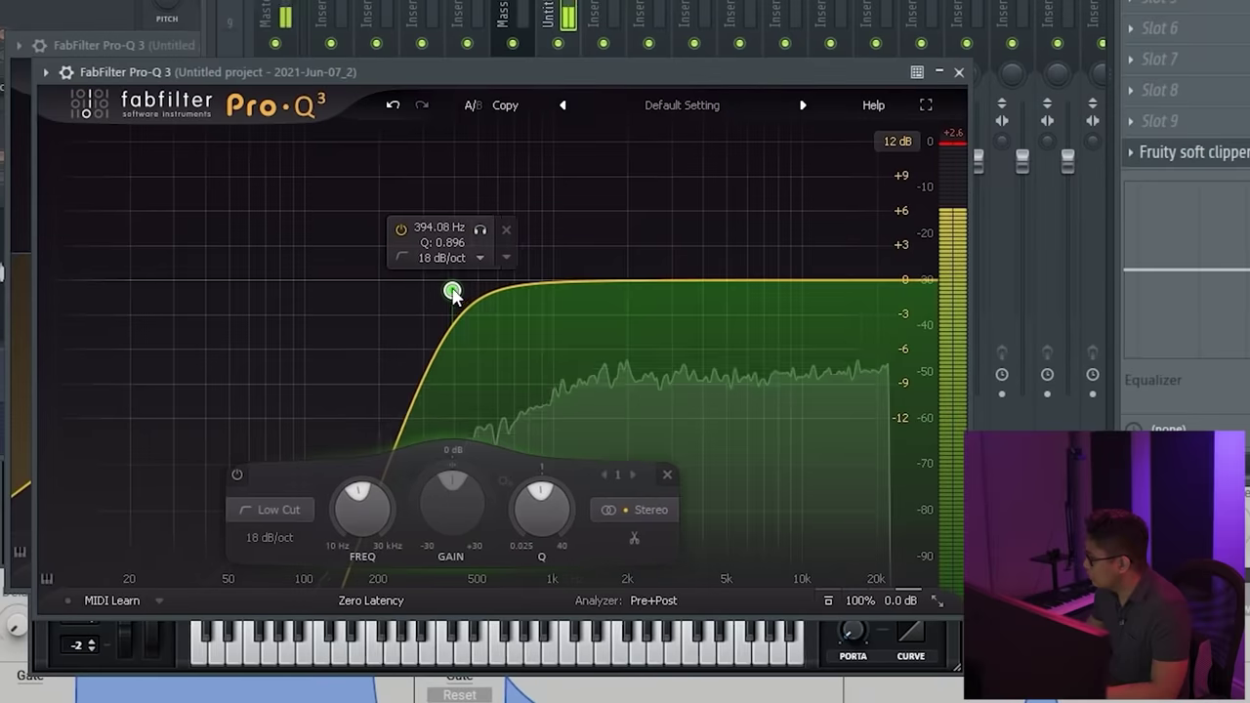
Fine-tune the 18 dB/oct low cut near 394 Hz and boost a second EQ band beside it
{"action": "left_click_drag", "start_coordinate": [452, 290], "coordinate": [459, 286]}
{"action": "left_click_drag", "start_coordinate": [555, 282], "coordinate": [521, 190]}
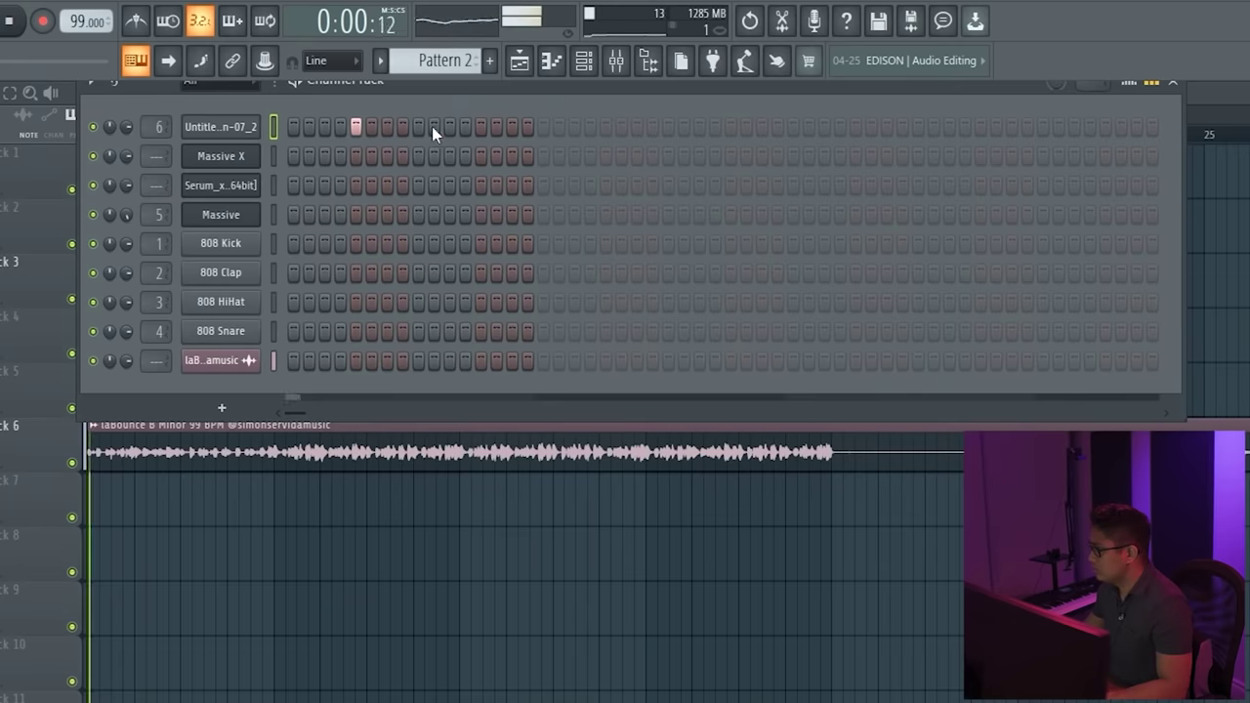
Add a hit on step 13 of the recorded sample's channel and reduce the time-stretch multiplier of the normalized sample
{"action": "left_click", "coordinate": [480, 126]}
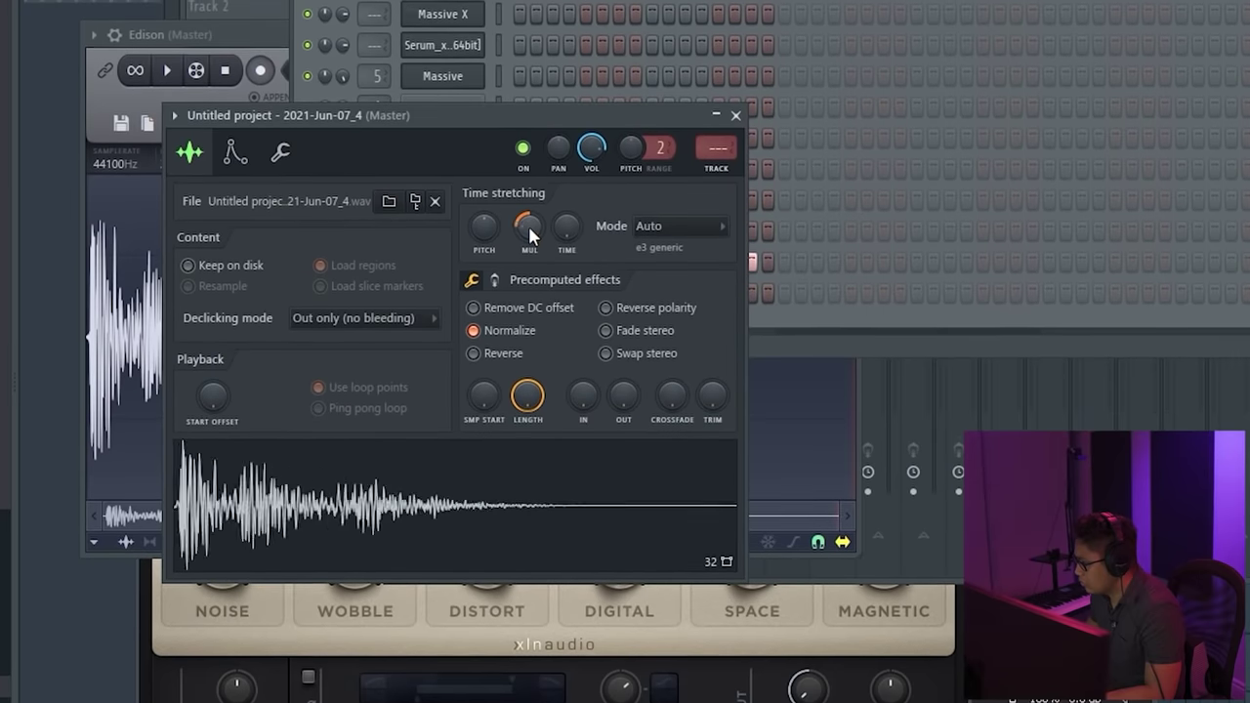
{"action": "left_click_drag", "start_coordinate": [528, 226], "coordinate": [531, 242]}
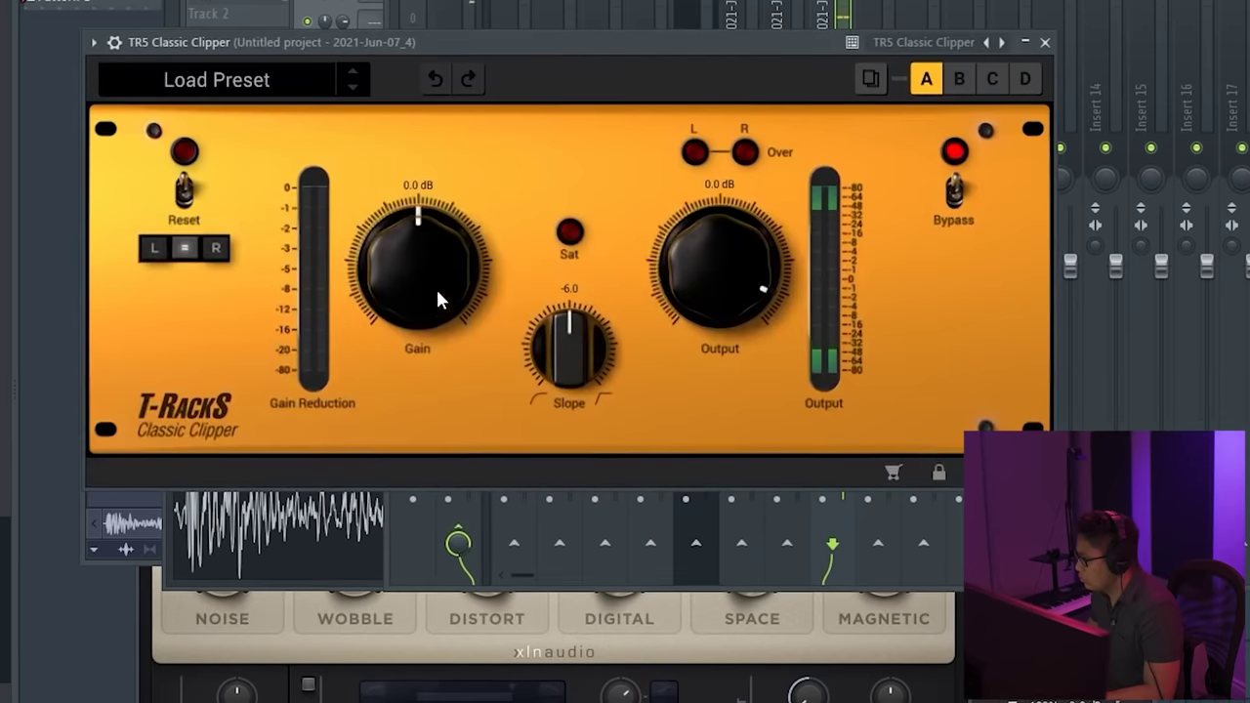
Raise the Gain of the TR5 Classic Clipper on the recorded sample
{"action": "left_click_drag", "start_coordinate": [435, 286], "coordinate": [444, 123]}
{"action": "left_click_drag", "start_coordinate": [405, 327], "coordinate": [434, 205]}
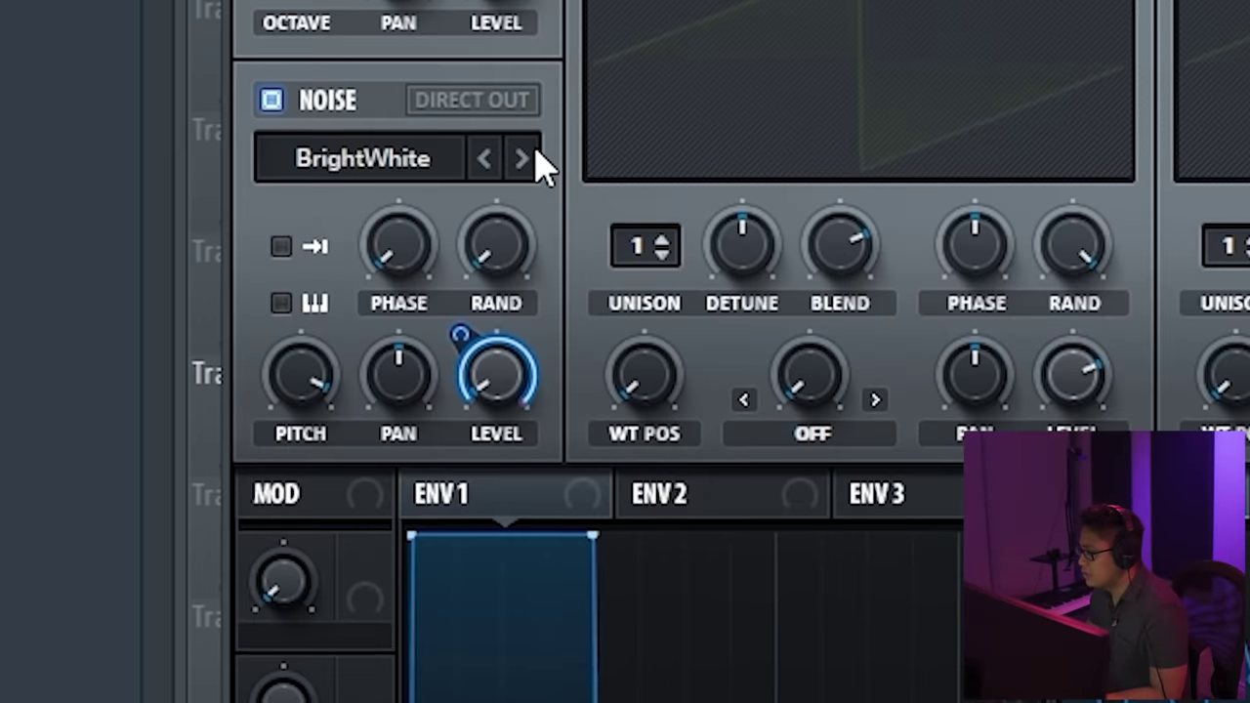
Audition samples such as XF_KikAtk_04 and Atmos 07 in the noise oscillator and choose Analog Flow
{"action": "left_click", "coordinate": [401, 192]}
{"action": "left_click", "coordinate": [333, 196]}
{"action": "mouse_move", "coordinate": [460, 274]}
{"action": "left_click", "coordinate": [759, 312]}
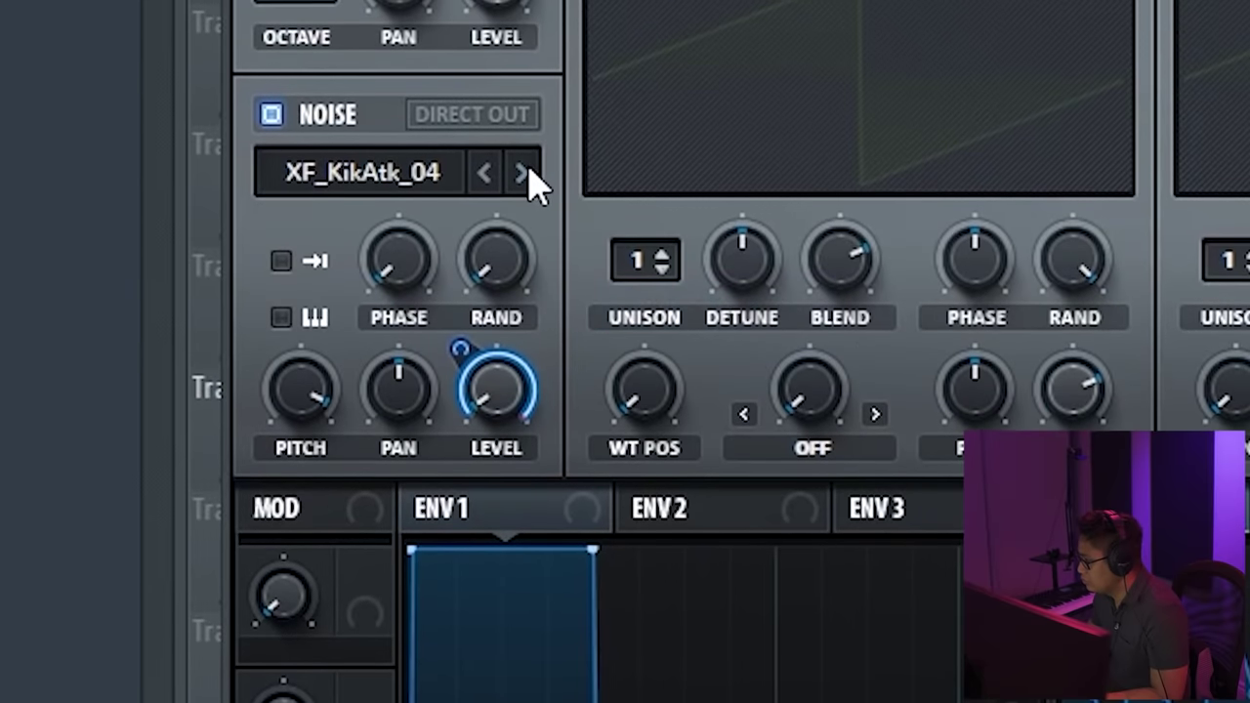
{"action": "left_click", "coordinate": [529, 170]}
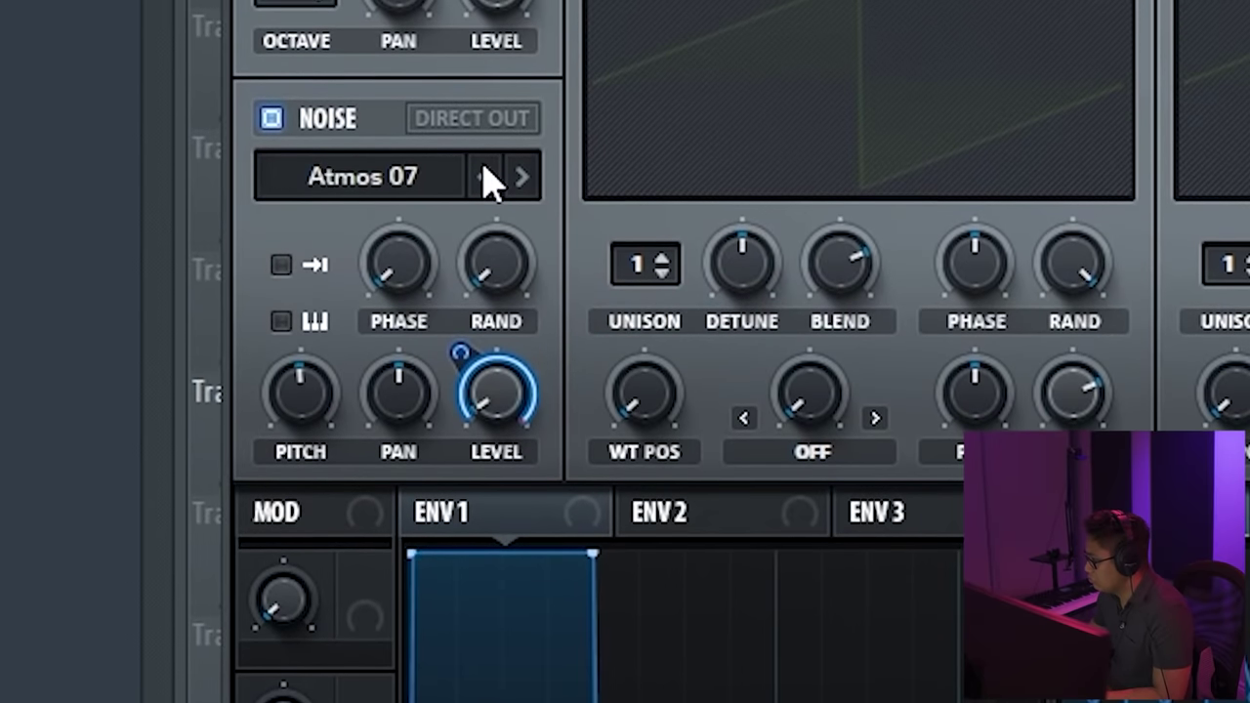
{"action": "left_click", "coordinate": [484, 169]}
{"action": "left_click", "coordinate": [484, 169]}
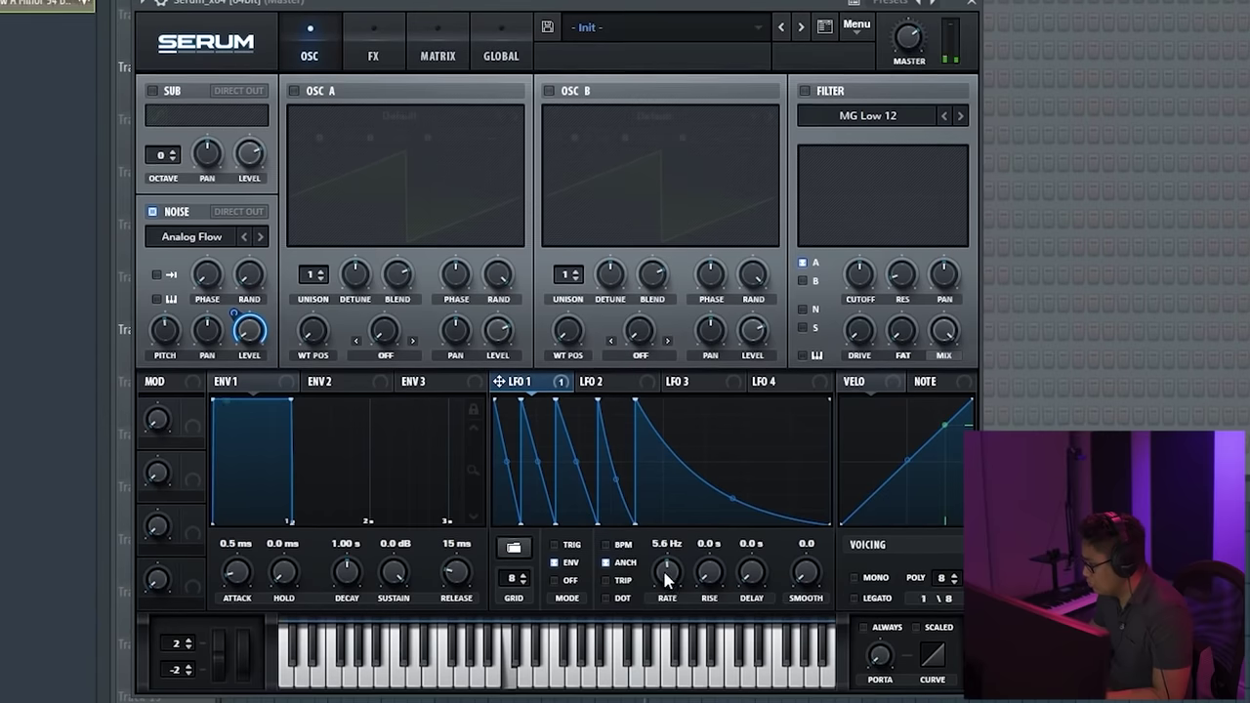
Add and move a point on the LFO 1 curve, and adjust the LFO rate
{"action": "double_click", "coordinate": [755, 422]}
{"action": "left_click_drag", "start_coordinate": [755, 423], "coordinate": [908, 306]}
{"action": "left_click_drag", "start_coordinate": [667, 577], "coordinate": [645, 584]}
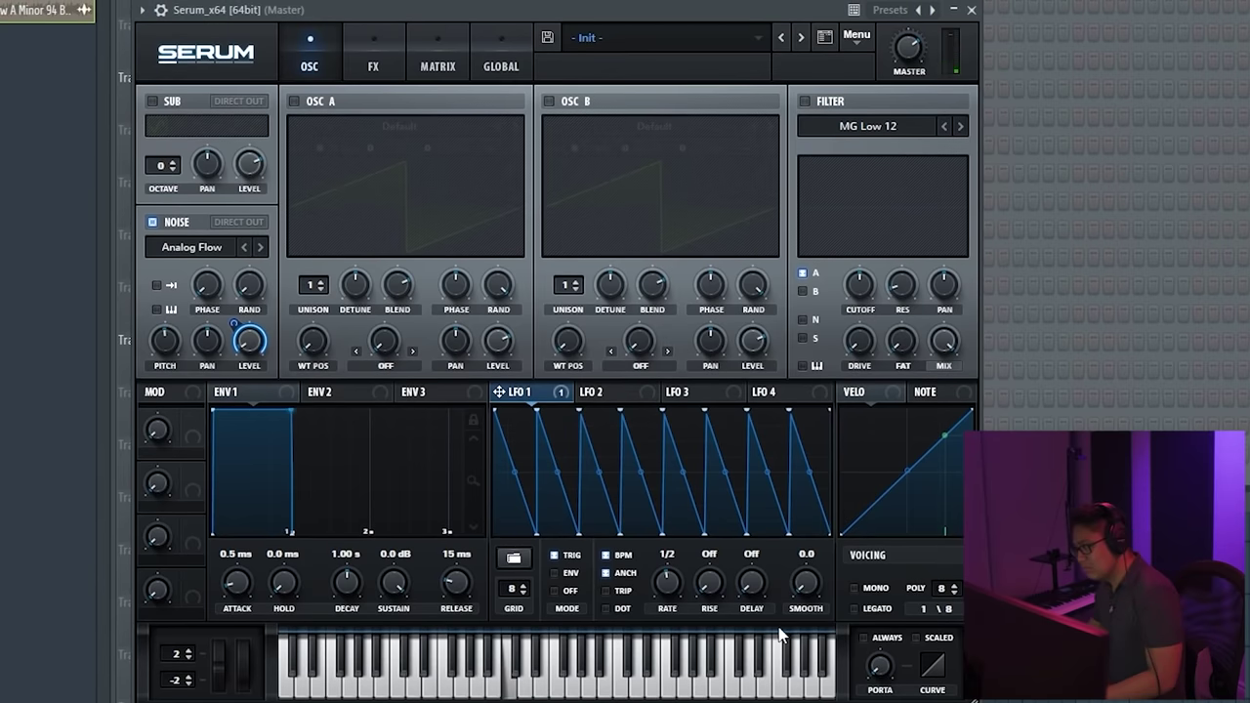
Assign LFO 2 to the noise oscillator's pitch and adjust the pitch setting
{"action": "left_click_drag", "start_coordinate": [585, 393], "coordinate": [155, 395]}
{"action": "left_click_drag", "start_coordinate": [148, 328], "coordinate": [146, 339]}
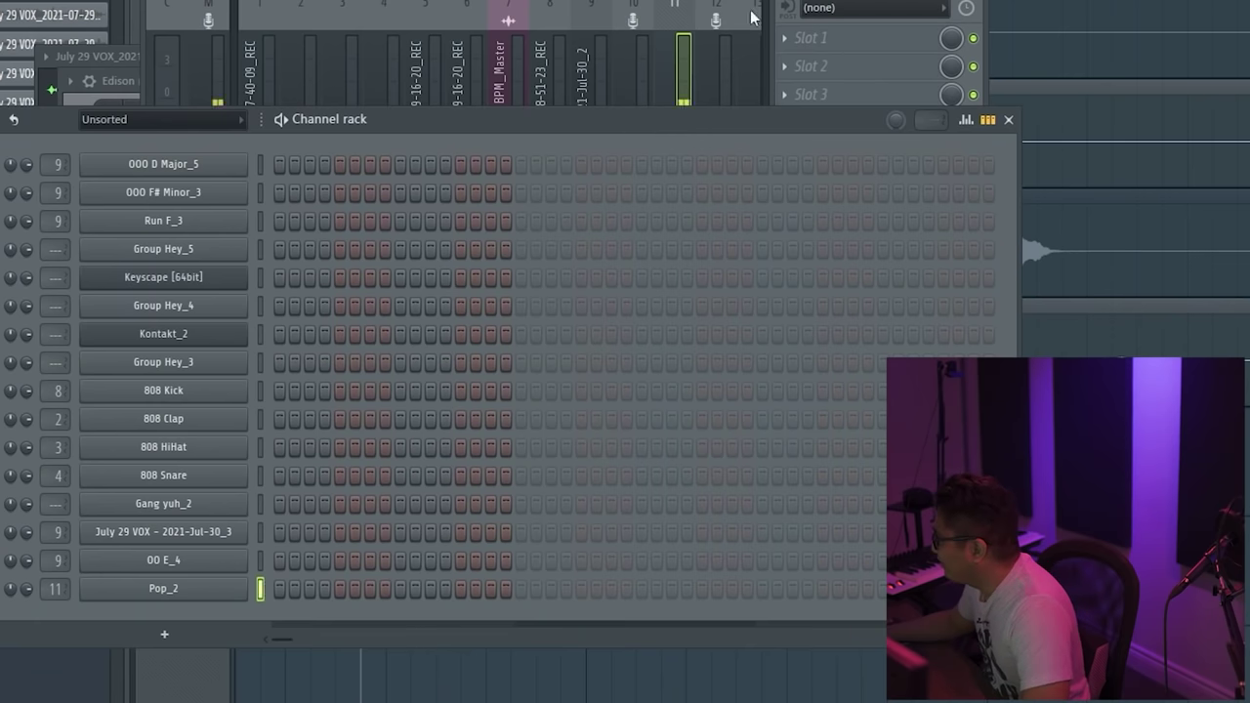
Load Texture32 in the first effect slot of the Pop_2 mixer track and lower its Colour
{"action": "left_click", "coordinate": [809, 37]}
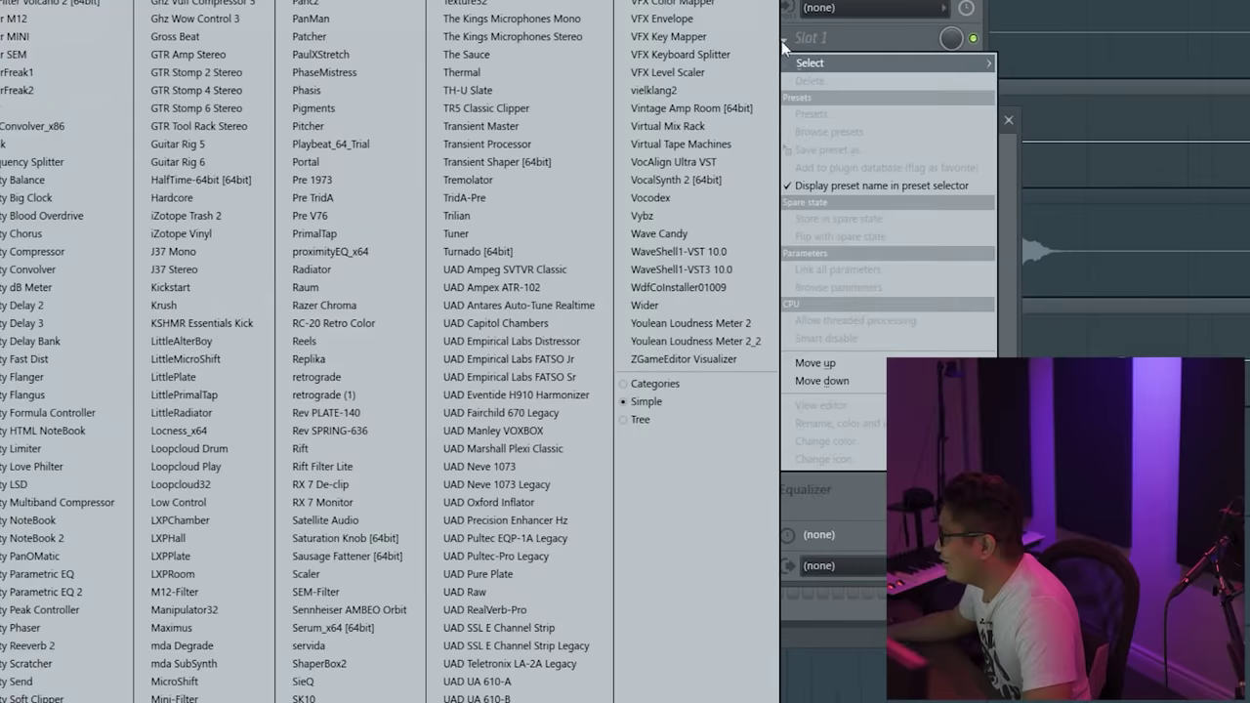
{"action": "left_click", "coordinate": [468, 3]}
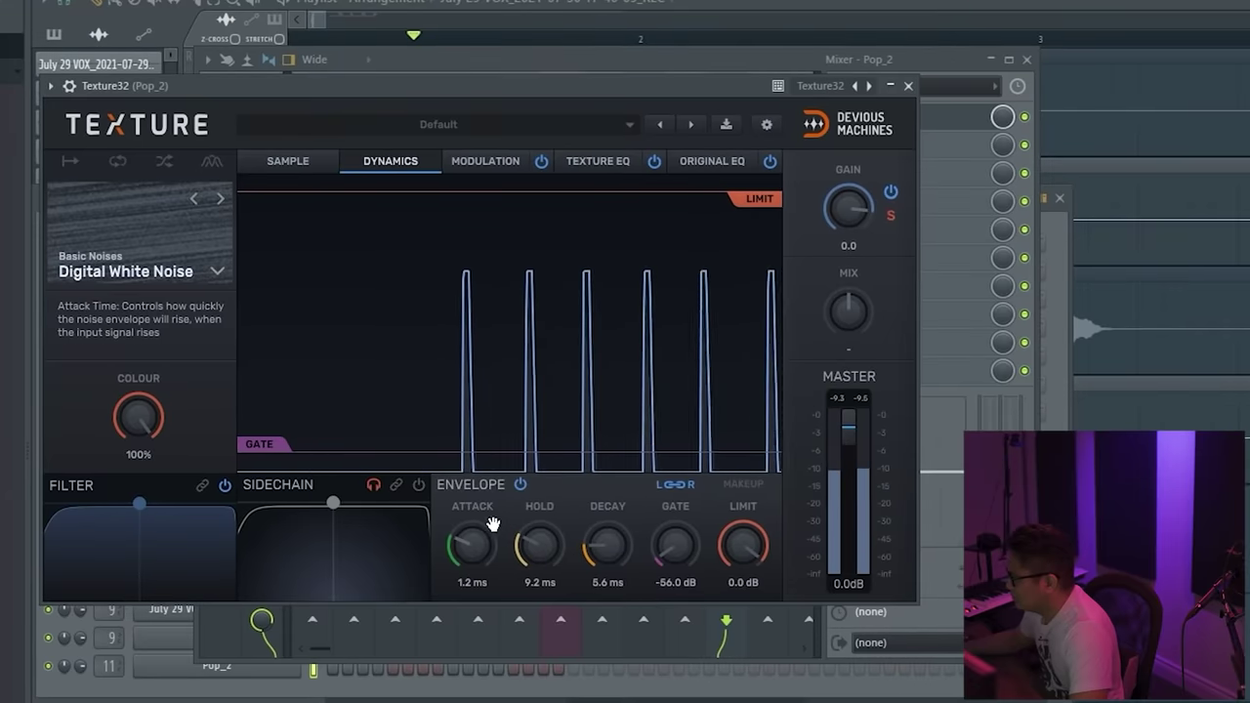
{"action": "left_click_drag", "start_coordinate": [142, 419], "coordinate": [142, 446]}
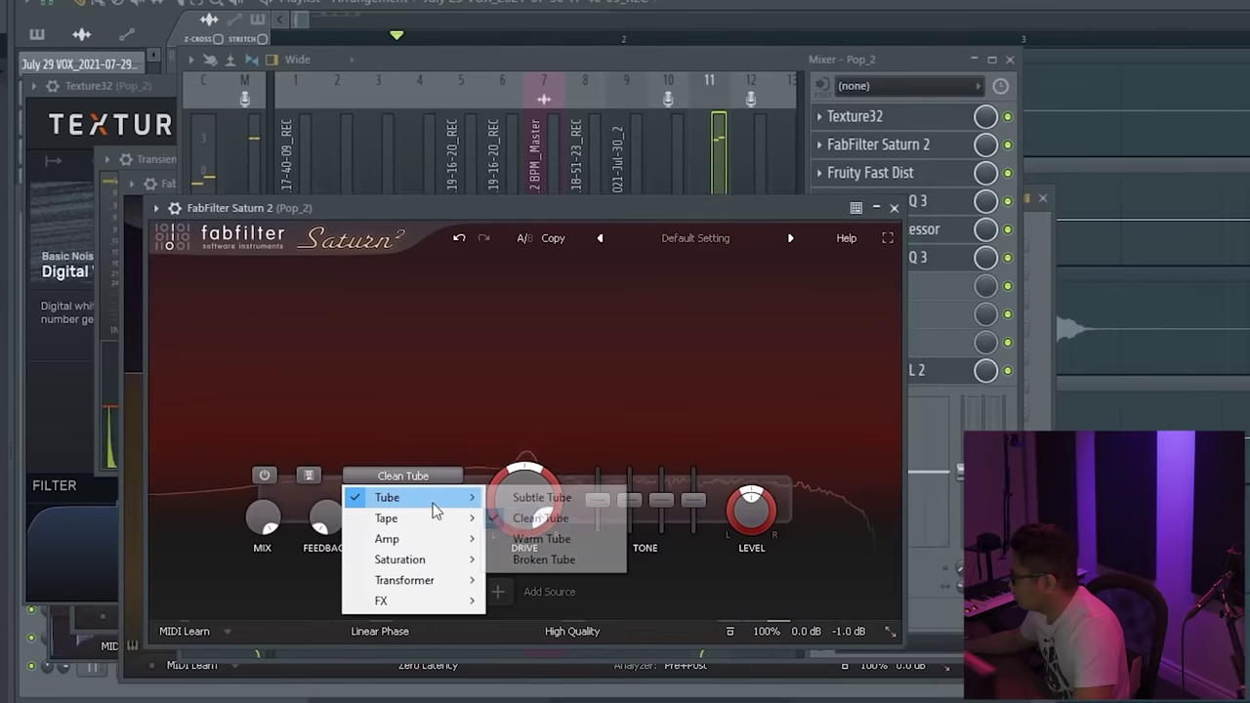
Set the FabFilter Saturn 2 distortion style on Pop_2 to Warm Tube
{"action": "left_click", "coordinate": [536, 539]}
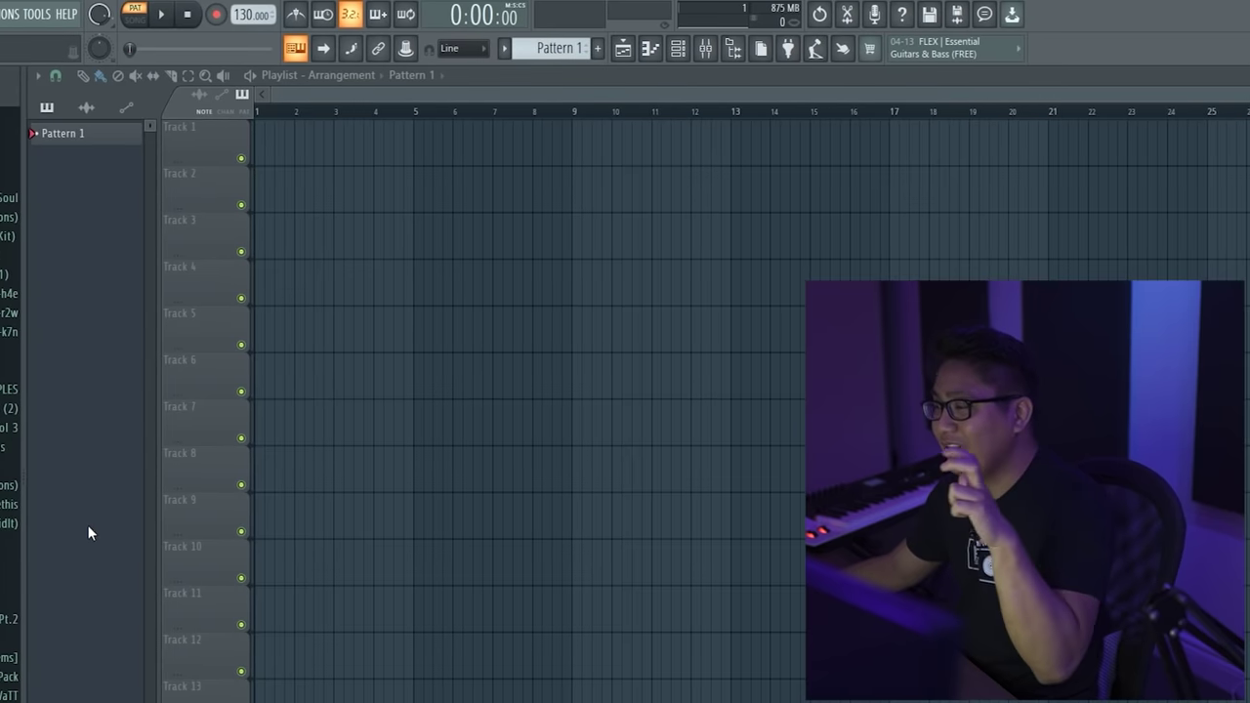
{"action": "scroll", "coordinate": [31, 395], "scroll_direction": "down", "scroll_amount": 5}
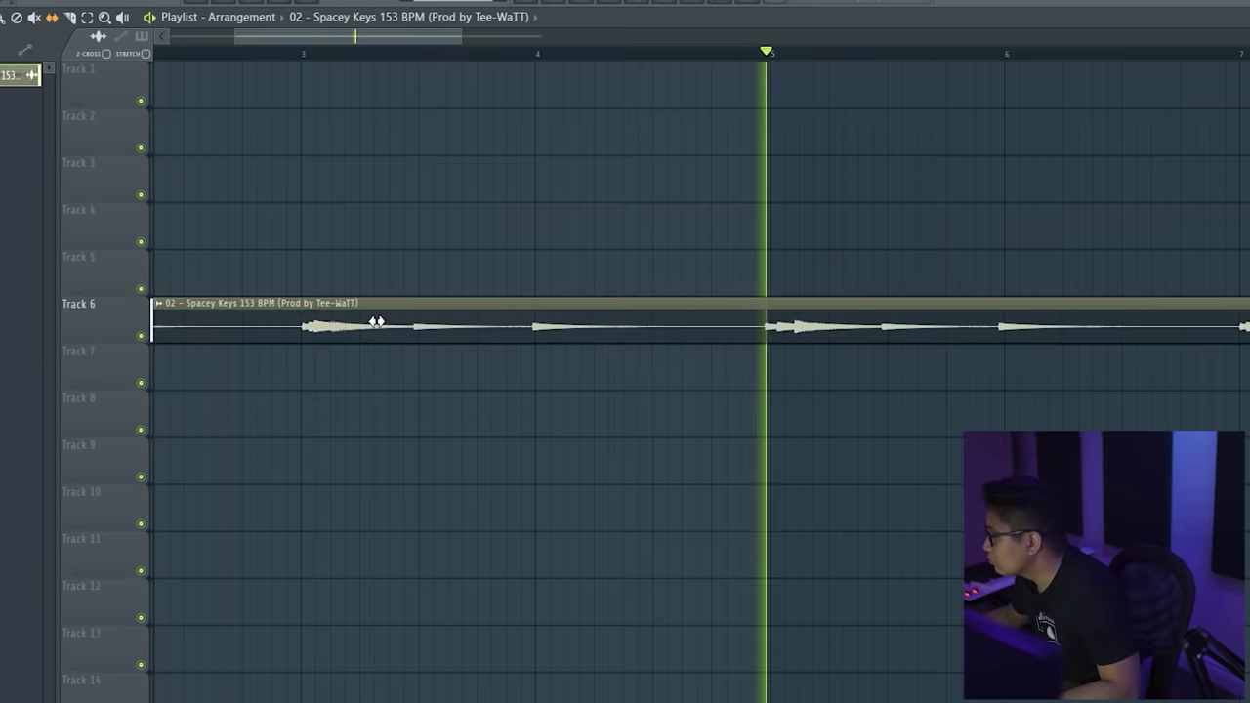
{"action": "scroll", "coordinate": [349, 260], "scroll_direction": "down", "scroll_amount": 4}
{"action": "scroll", "coordinate": [544, 245], "scroll_direction": "up", "scroll_amount": 3}
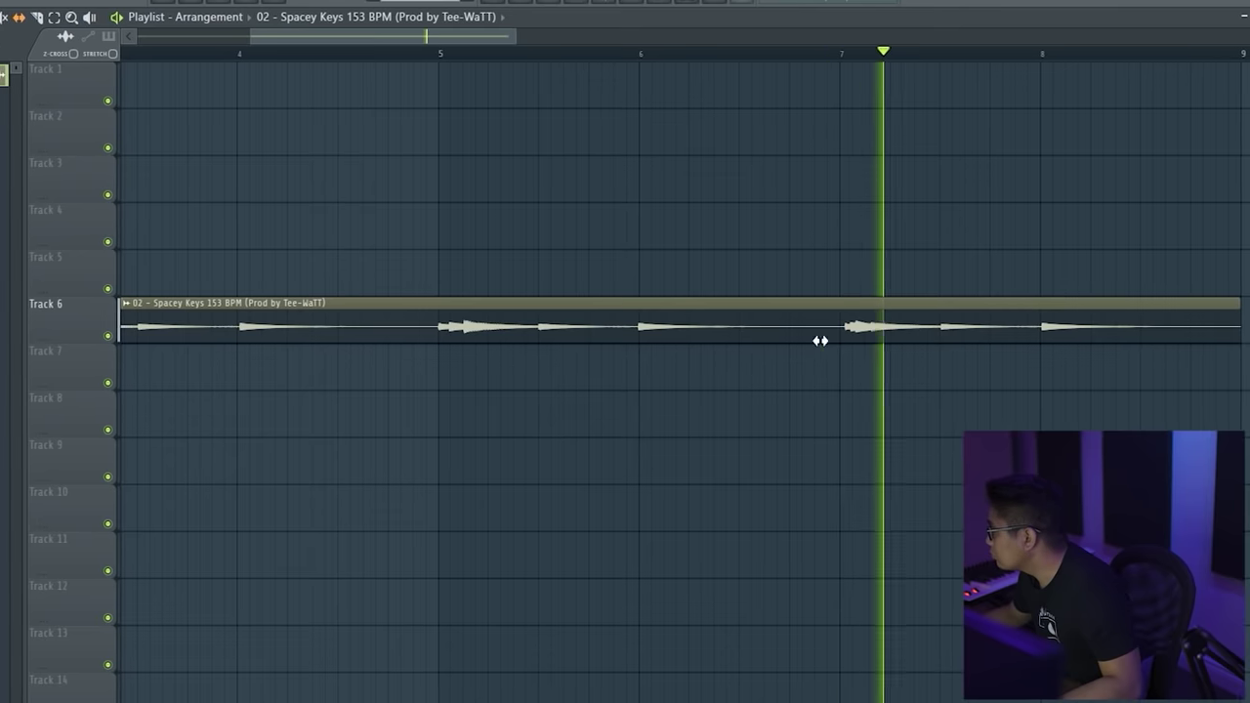
{"action": "scroll", "coordinate": [656, 308], "scroll_direction": "up", "scroll_amount": 3}
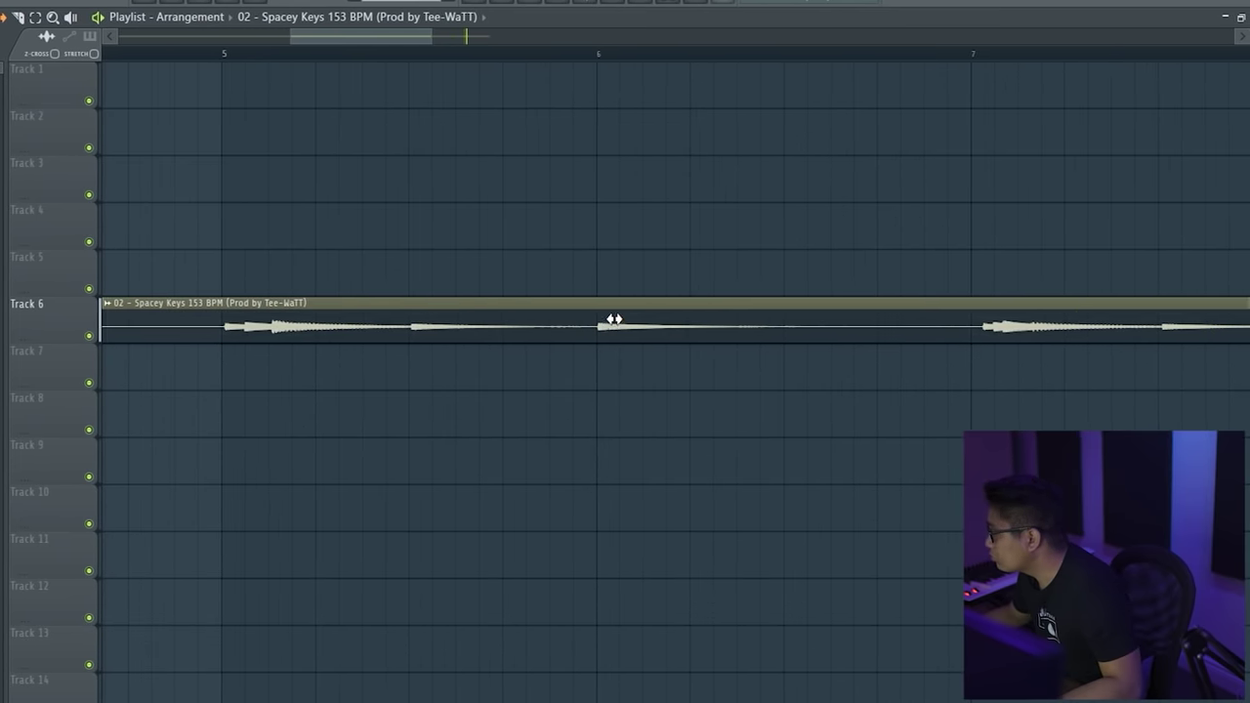
{"action": "scroll", "coordinate": [614, 319], "scroll_direction": "down", "scroll_amount": 5}
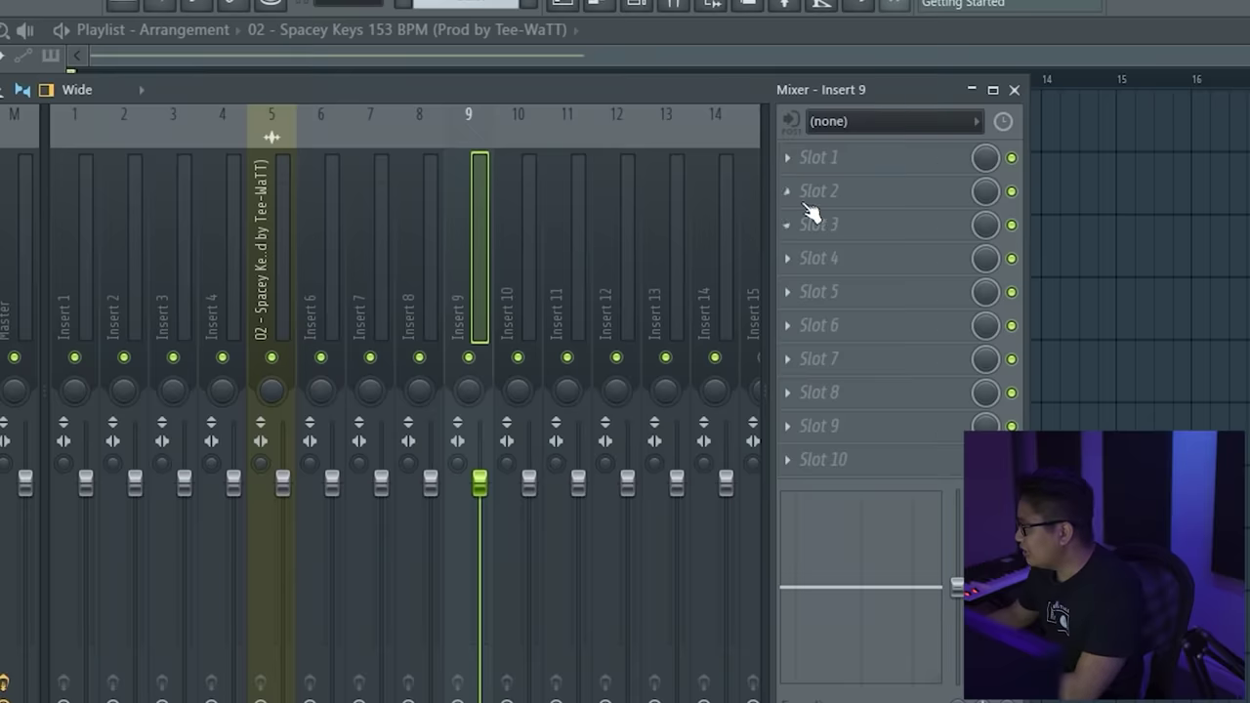
Change the audio device to Universal Audio Apollo Twin USB
{"action": "key", "text": "F10"}
{"action": "left_click", "coordinate": [302, 105]}
{"action": "left_click", "coordinate": [321, 183]}
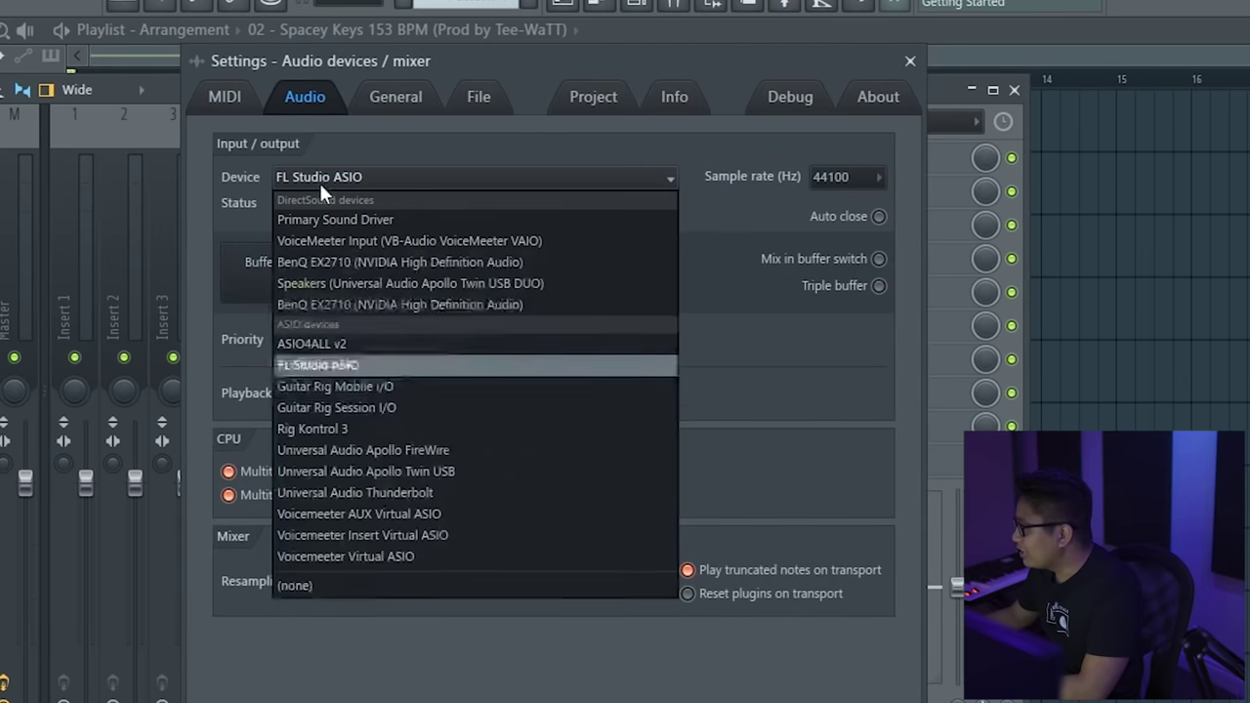
{"action": "left_click", "coordinate": [429, 477]}
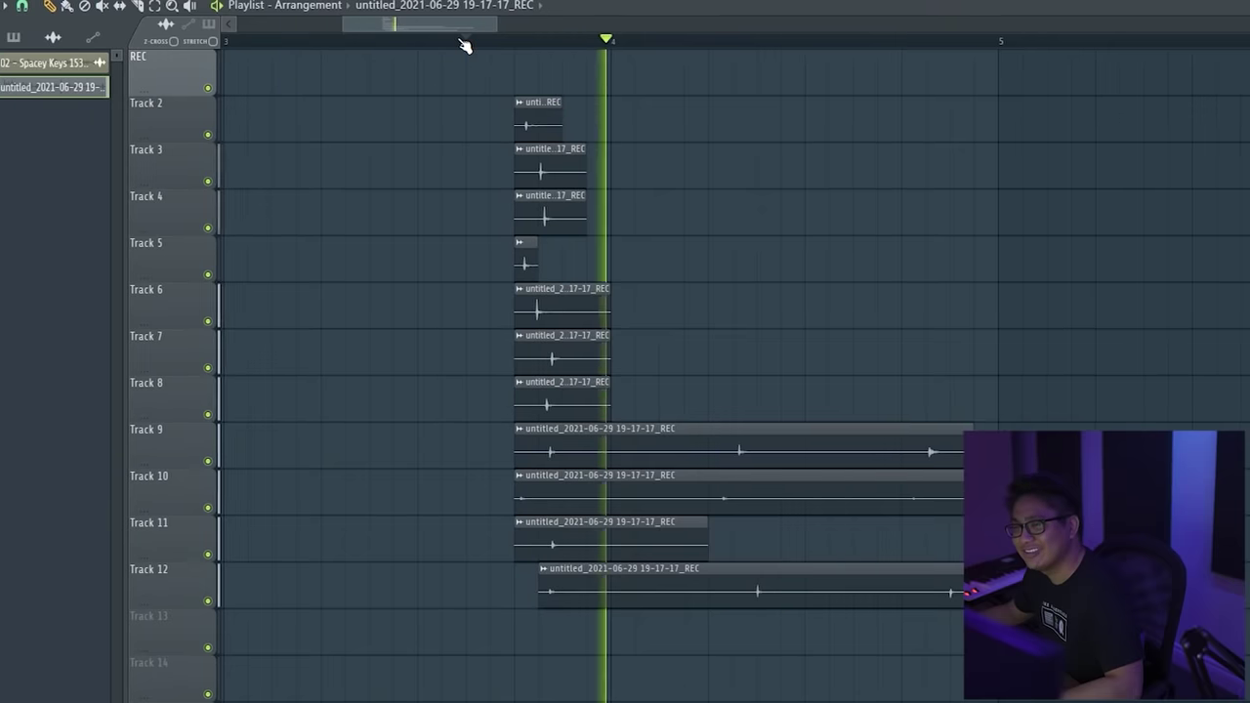
Move the playhead back before the recorded clips and raise the recording's EQ bell near 4.8 kHz
{"action": "left_click", "coordinate": [465, 41]}
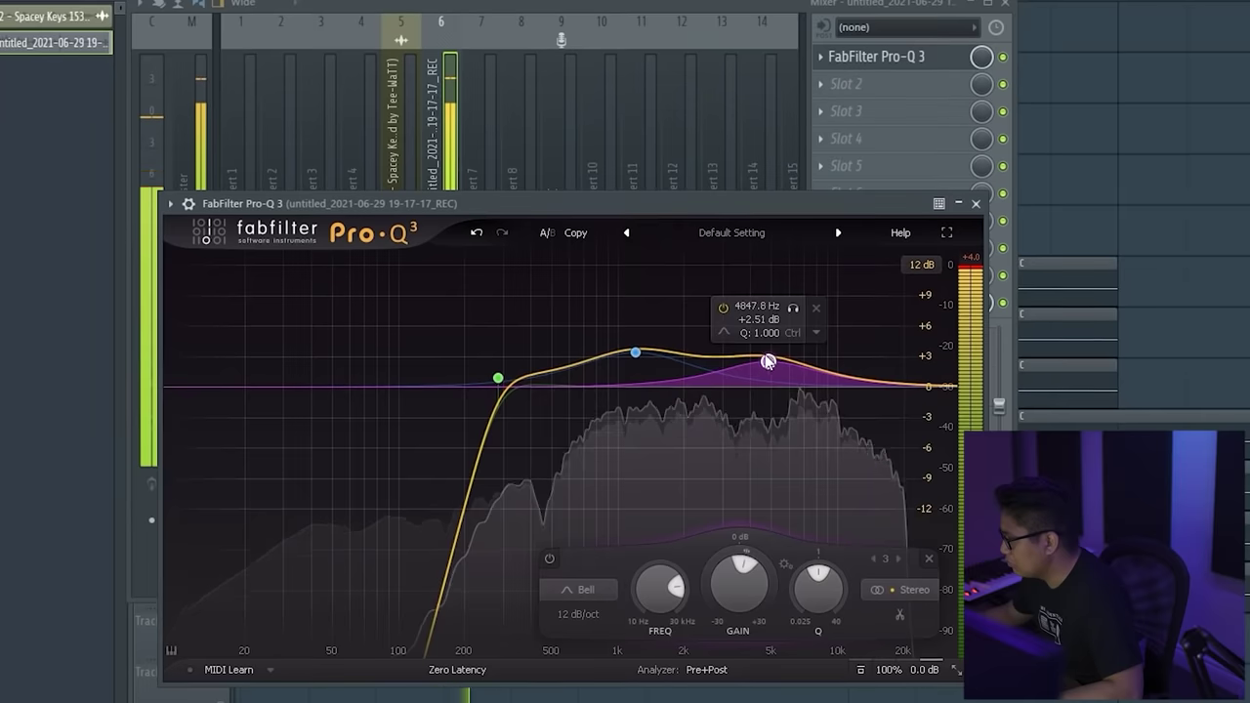
{"action": "left_click_drag", "start_coordinate": [767, 358], "coordinate": [774, 326]}
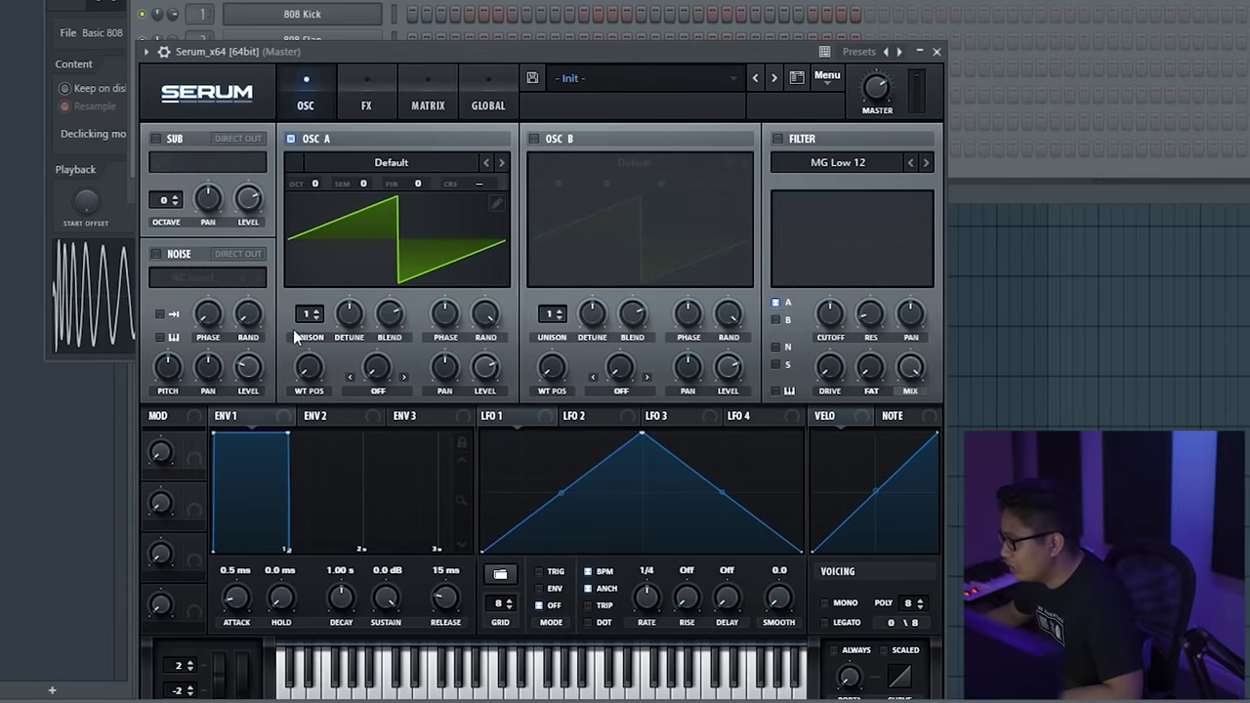
Enable the noise oscillator with the AlphaNz sample and shorten envelope 1's decay to 52 ms
{"action": "left_click", "coordinate": [155, 254]}
{"action": "left_click", "coordinate": [205, 278]}
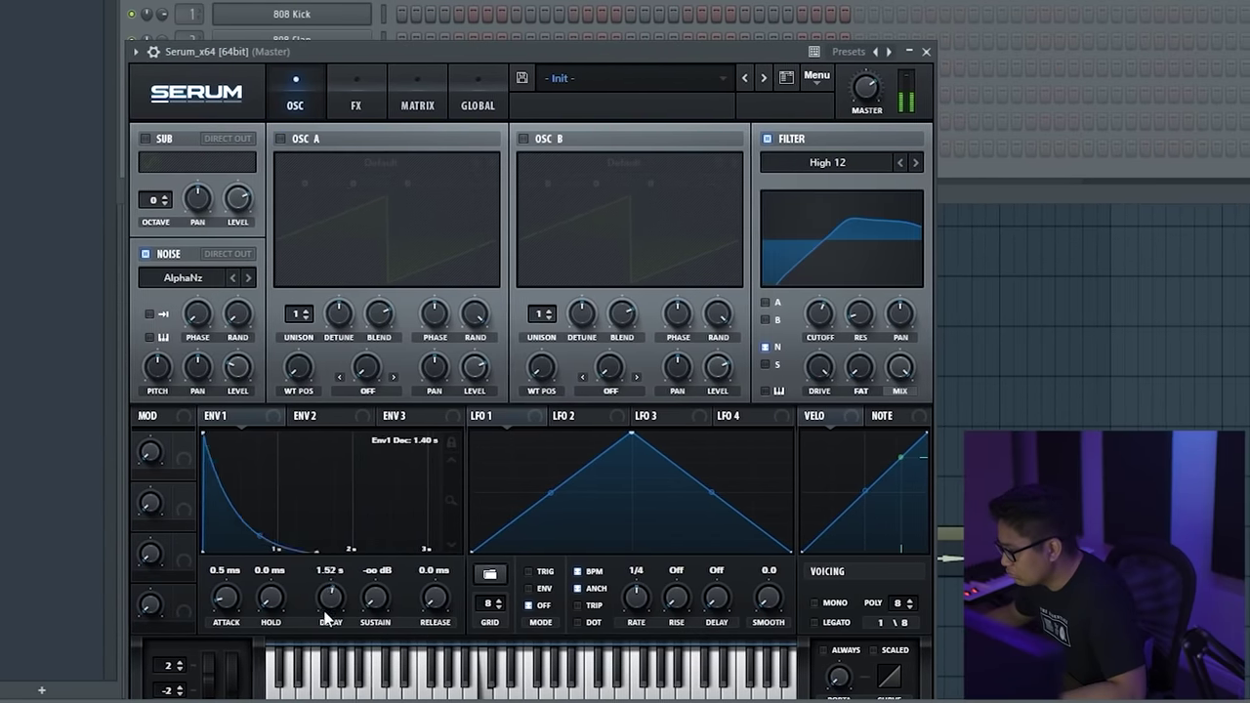
{"action": "left_click_drag", "start_coordinate": [327, 617], "coordinate": [338, 642]}
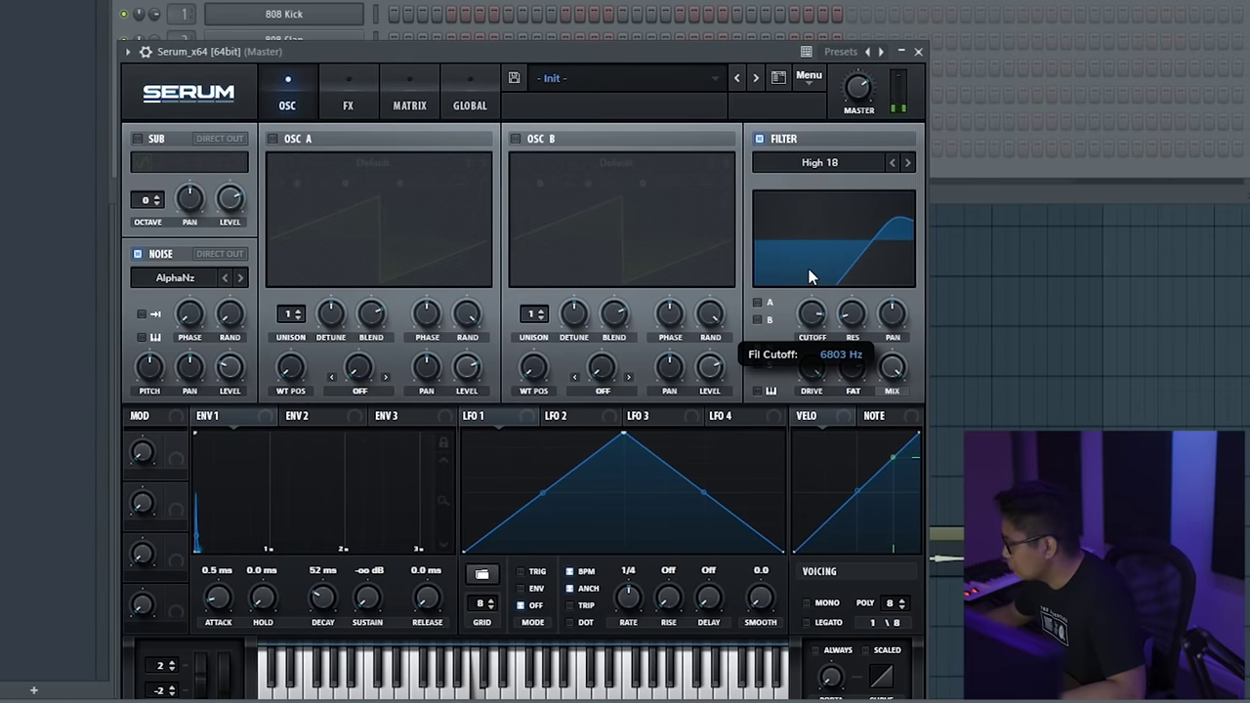
Raise the resonance of the High 18 filter and slightly lower its cutoff
{"action": "left_click_drag", "start_coordinate": [847, 314], "coordinate": [842, 187]}
{"action": "left_click_drag", "start_coordinate": [800, 313], "coordinate": [801, 325]}
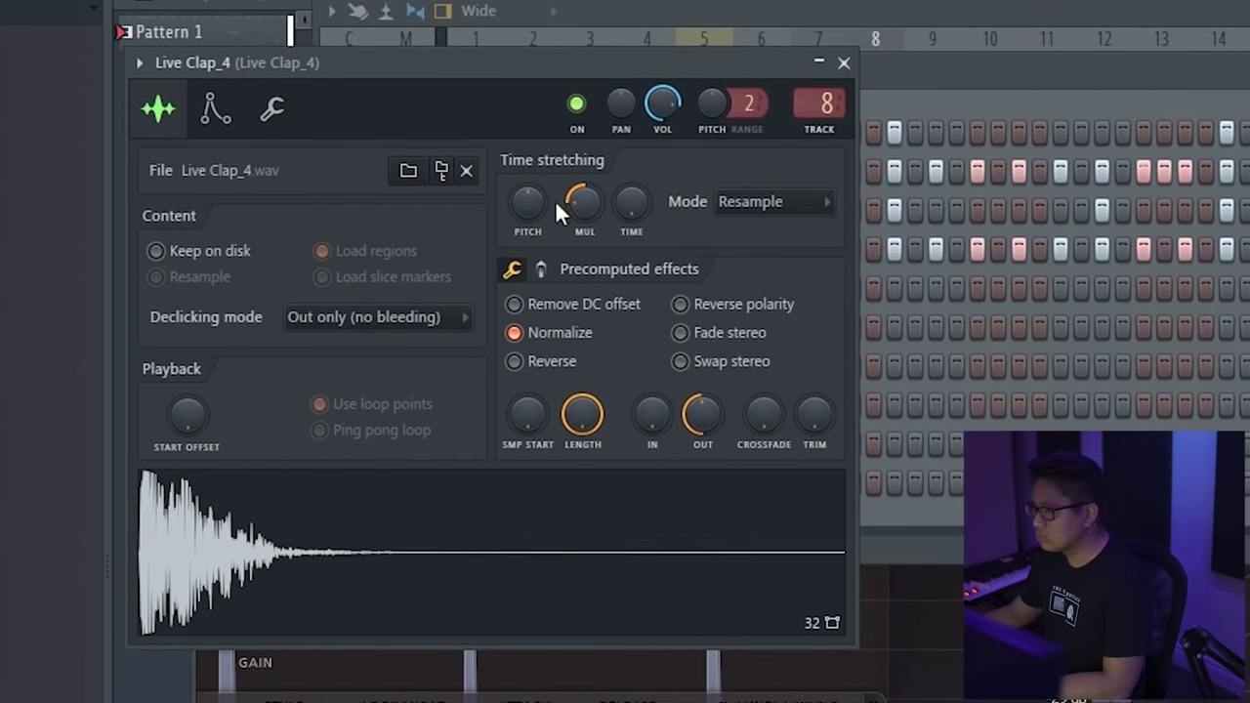
Increase the fade-out of the Live Clap_4 sample
{"action": "left_click_drag", "start_coordinate": [707, 420], "coordinate": [717, 406]}
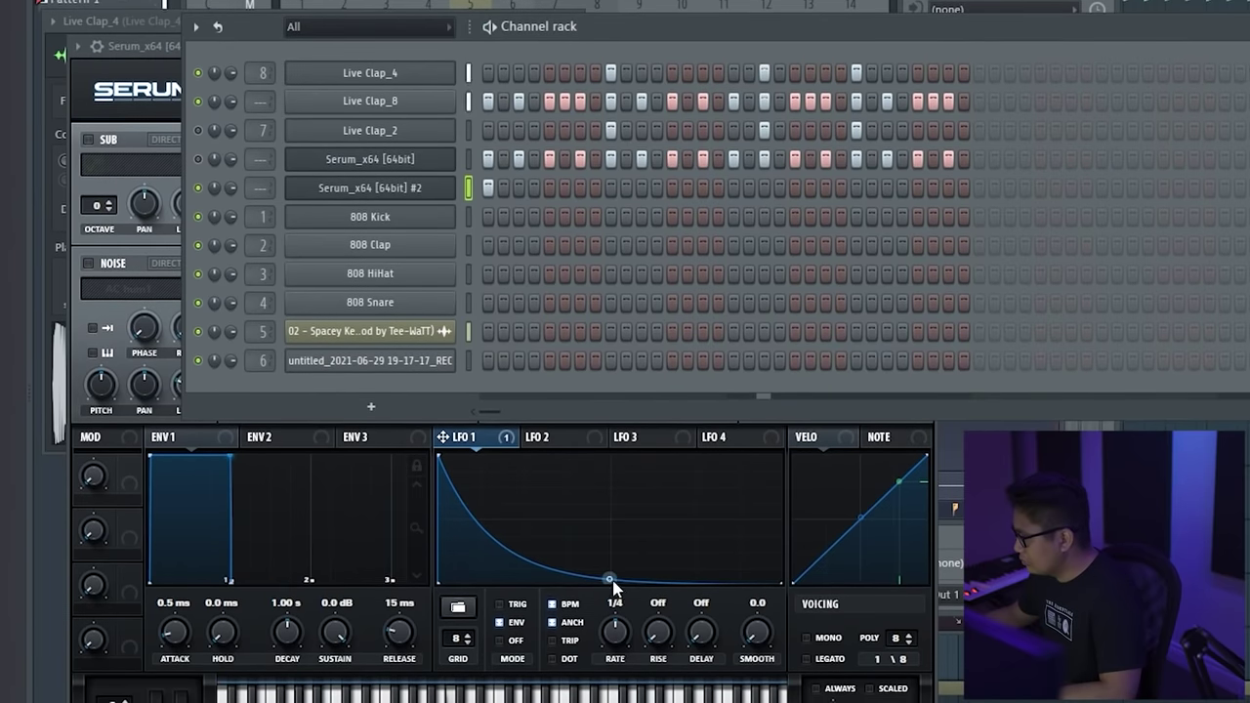
Steepen the LFO 1 decay curve and adjust its modulation amount on oscillator A's coarse pitch
{"action": "left_click", "coordinate": [579, 583]}
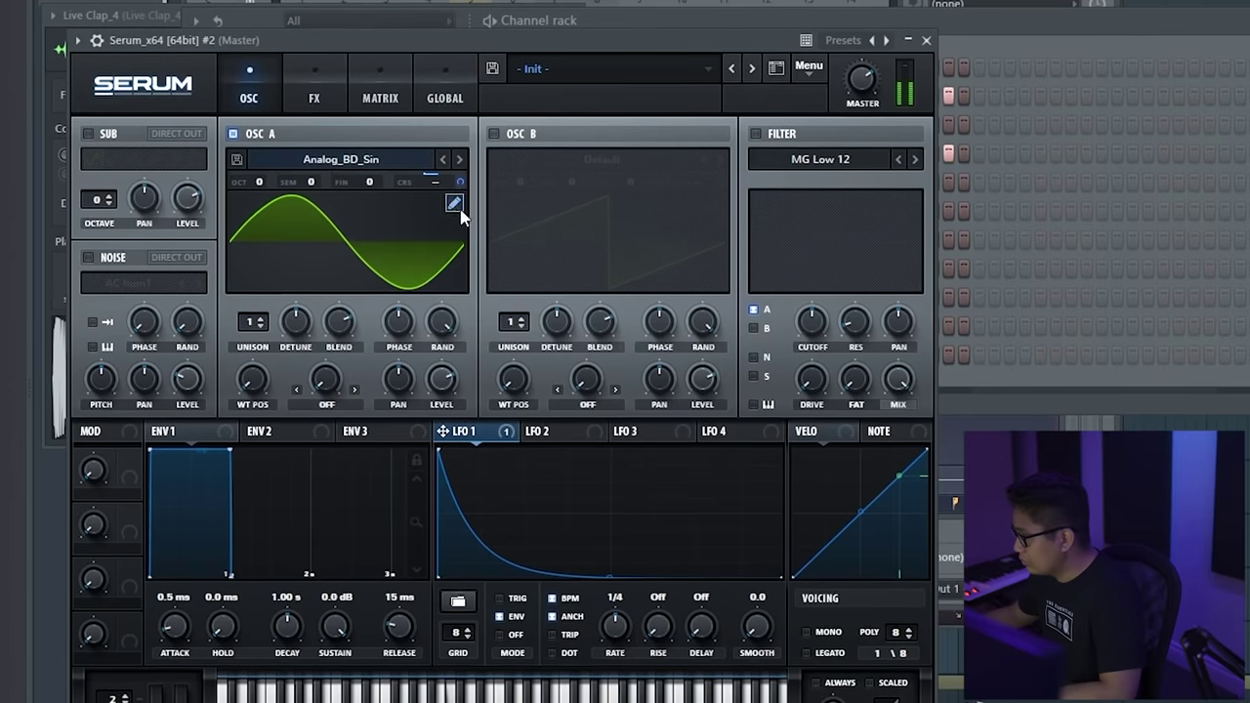
{"action": "left_click_drag", "start_coordinate": [460, 177], "coordinate": [434, 205]}
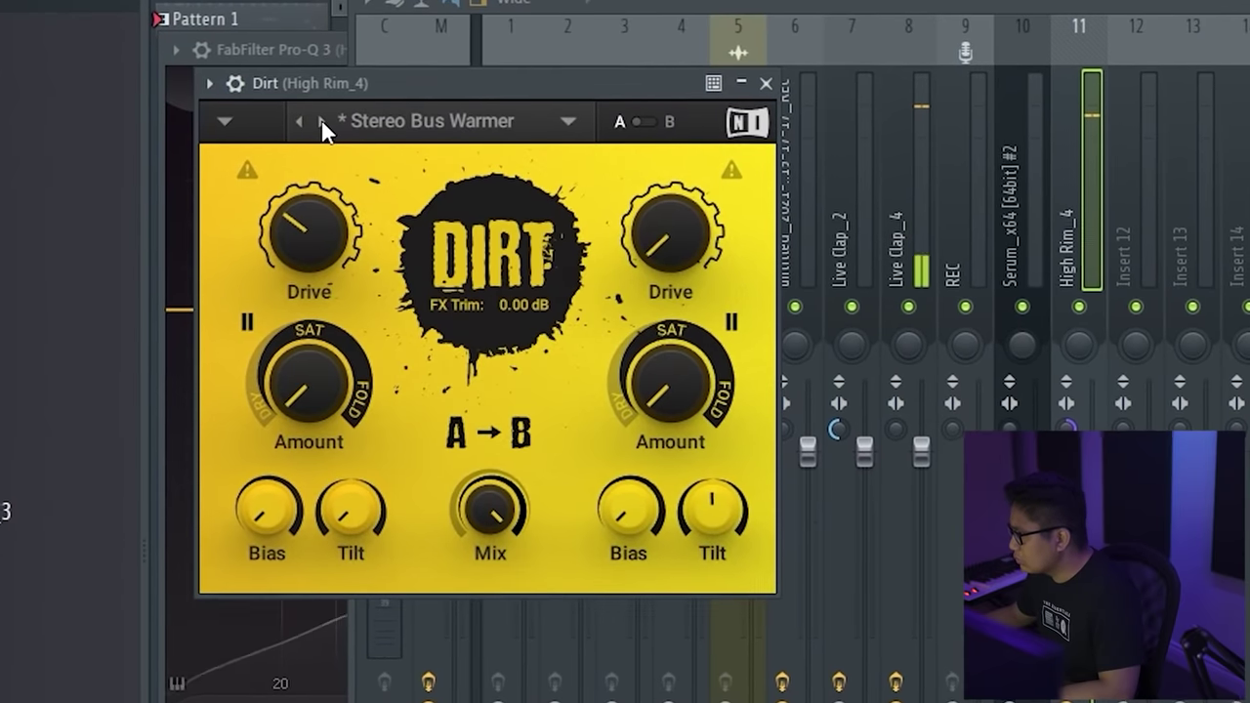
Switch Dirt on High Rim_4 to the next preset and add a hit on the High Rim channel's first step
{"action": "left_click", "coordinate": [321, 122]}
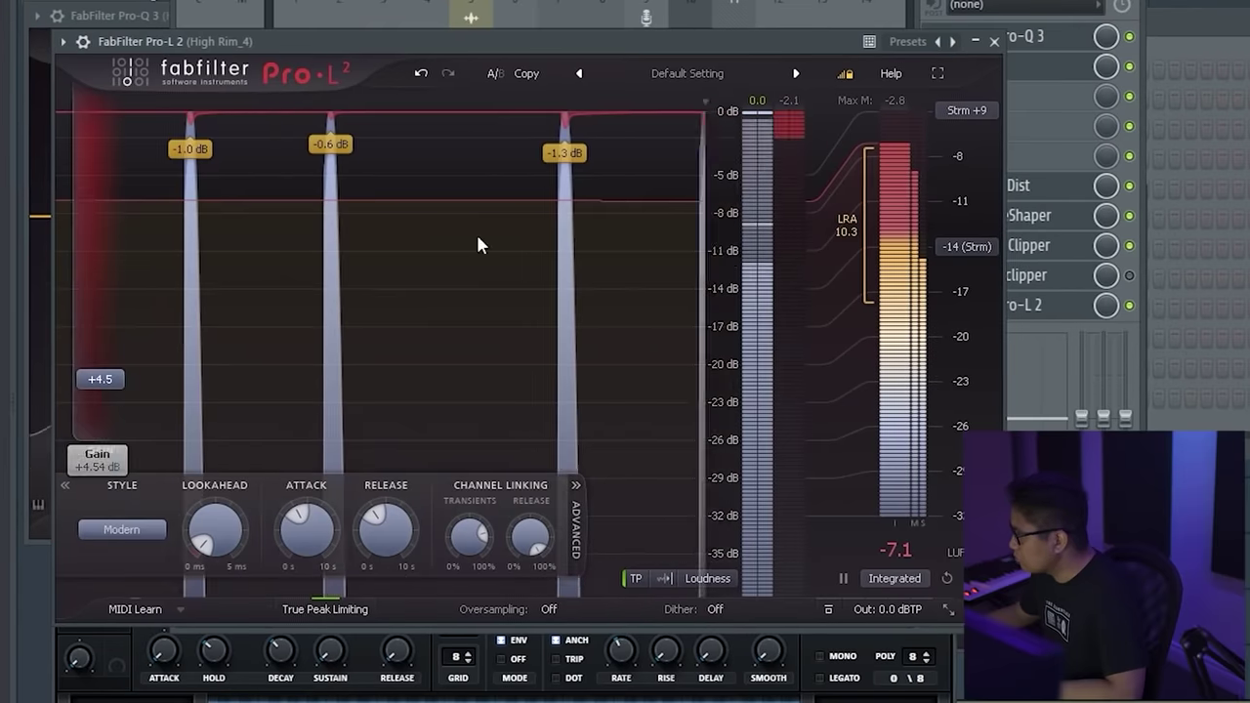
{"action": "key", "text": "F6"}
{"action": "left_click", "coordinate": [414, 76]}
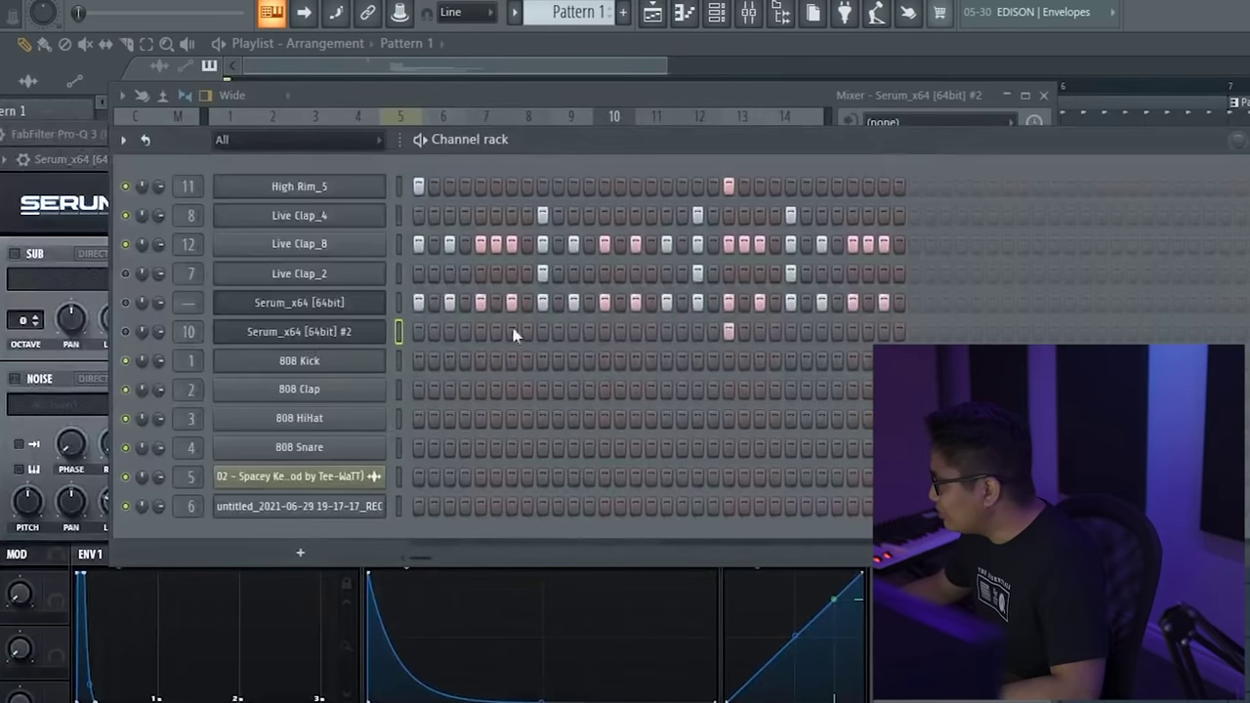
Clear the remaining step on the Serum_x64 [64bit] #2 channel, unmute that channel and start playback
{"action": "right_click", "coordinate": [729, 332]}
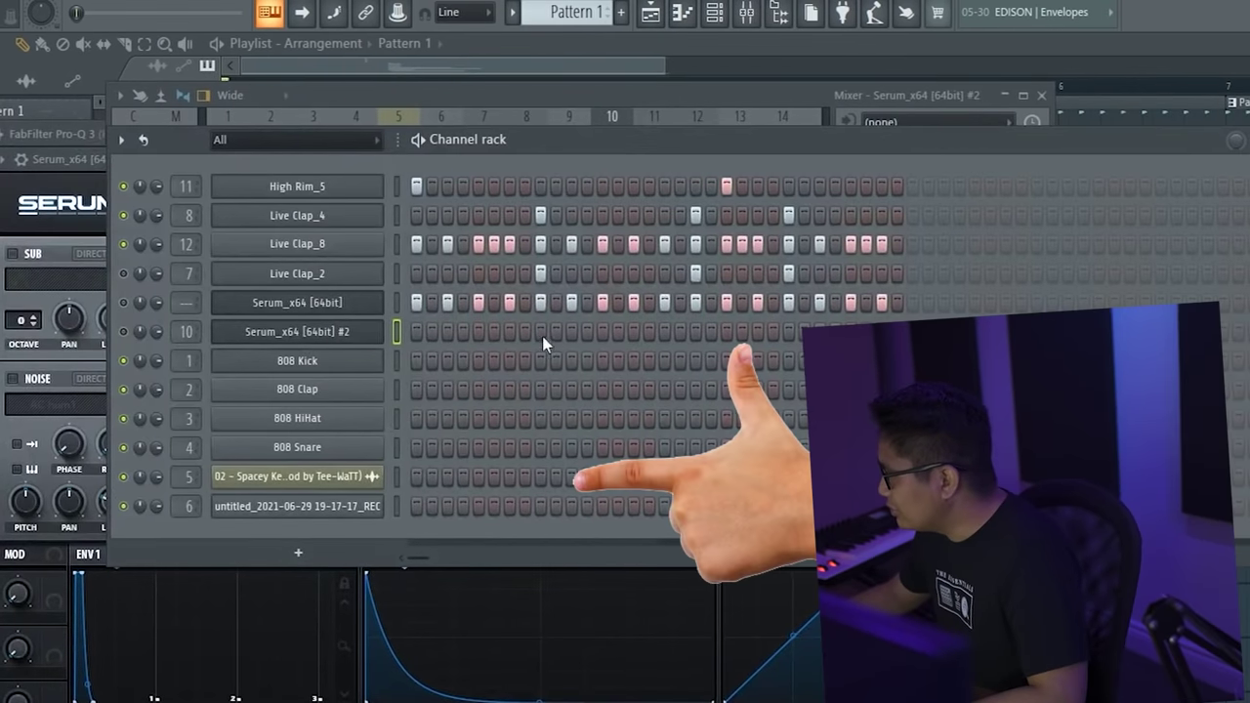
{"action": "left_click", "coordinate": [126, 332]}
{"action": "key", "text": "space"}
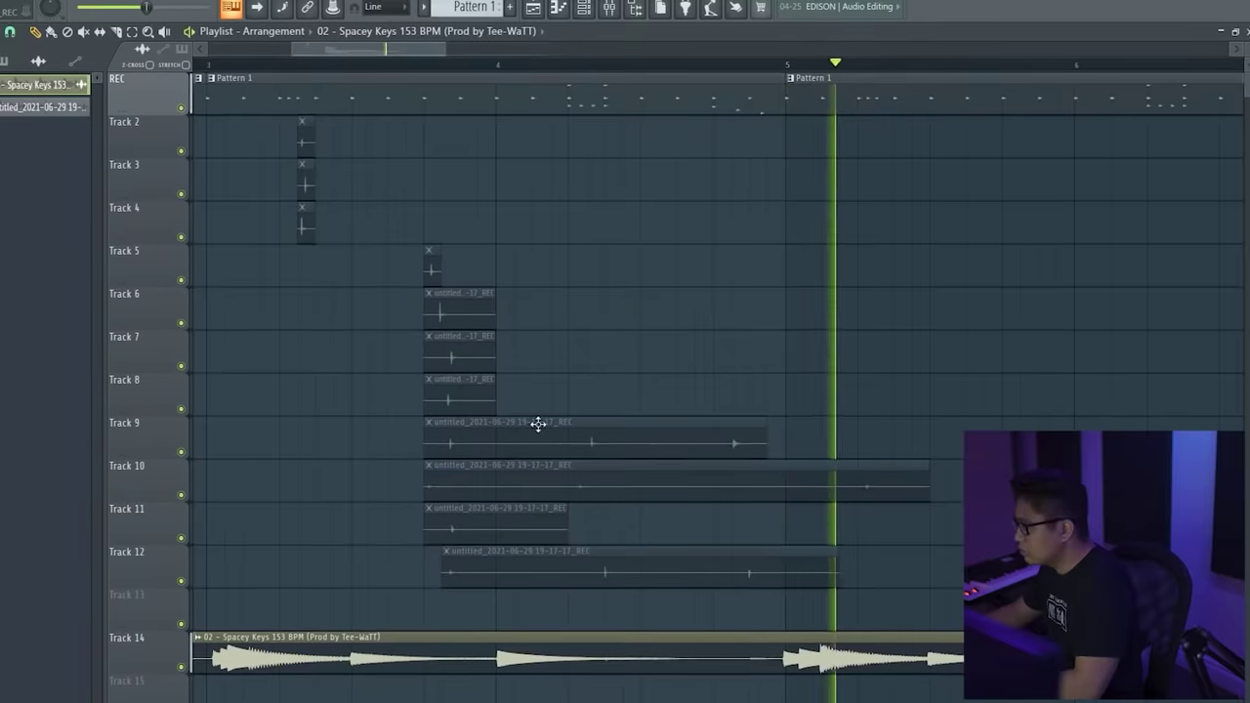
Lower the Spacey Keys track's mixer level and raise the level of High Rim_4
{"action": "key", "text": "F9"}
{"action": "left_click_drag", "start_coordinate": [341, 335], "coordinate": [340, 384]}
{"action": "left_click_drag", "start_coordinate": [544, 371], "coordinate": [544, 341]}
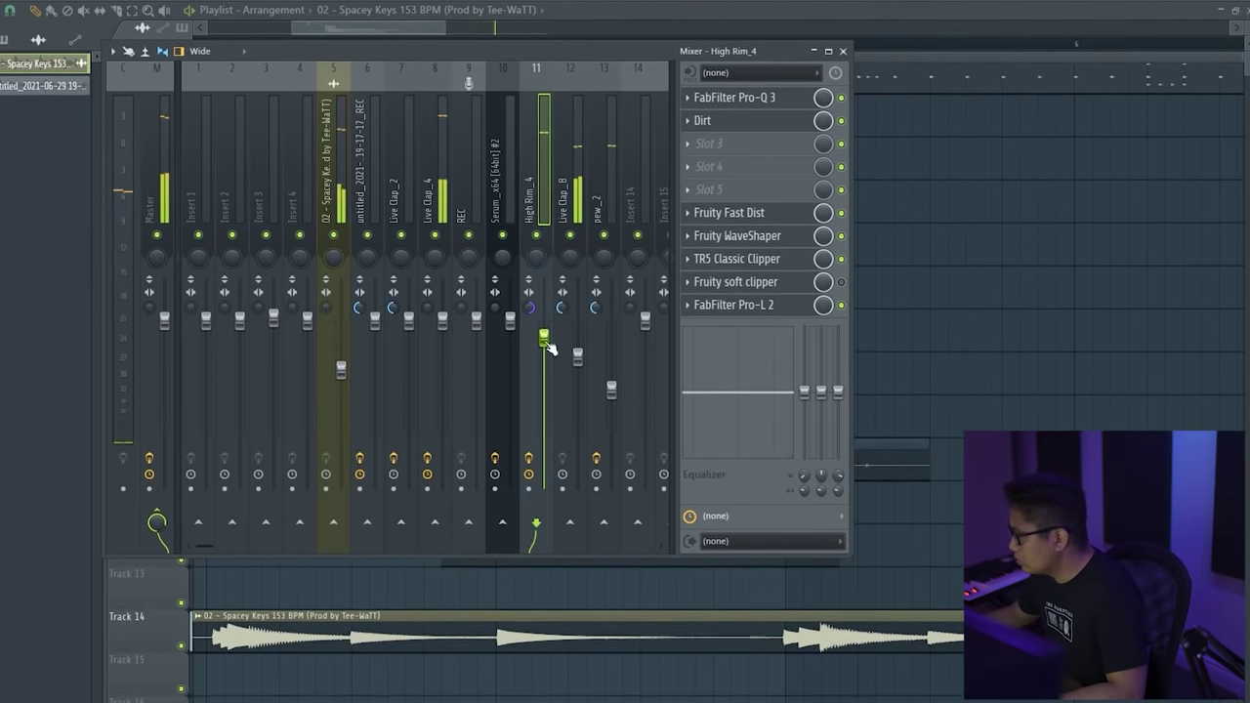
{"action": "left_click", "coordinate": [349, 358]}
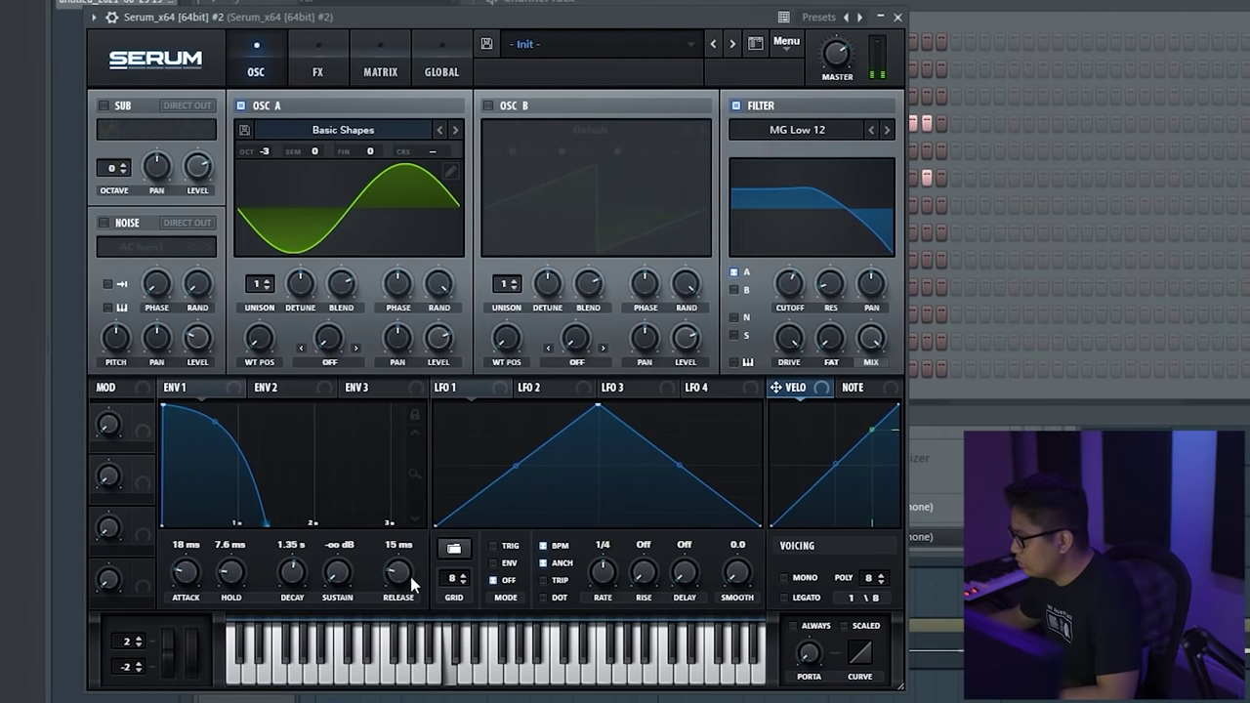
Lengthen envelope 1's decay on the Basic Shapes bass patch in Serum
{"action": "left_click_drag", "start_coordinate": [296, 577], "coordinate": [303, 574]}
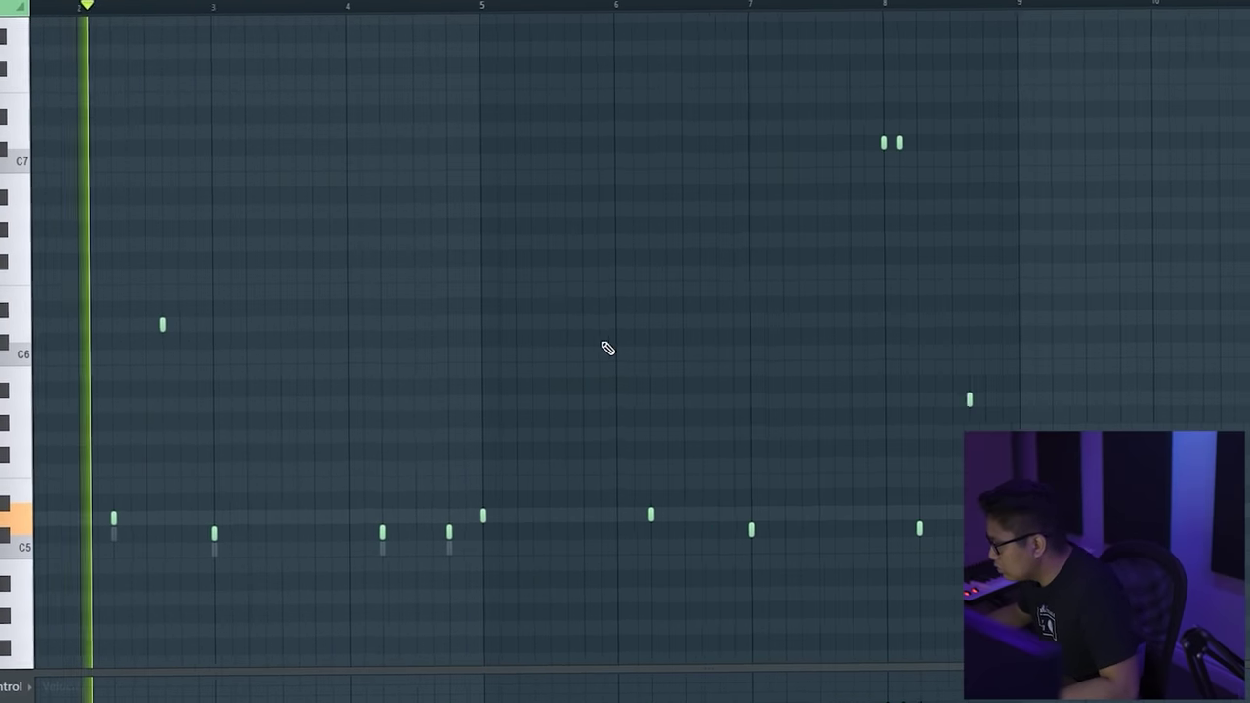
{"action": "scroll", "coordinate": [606, 337], "scroll_direction": "up", "scroll_amount": 3}
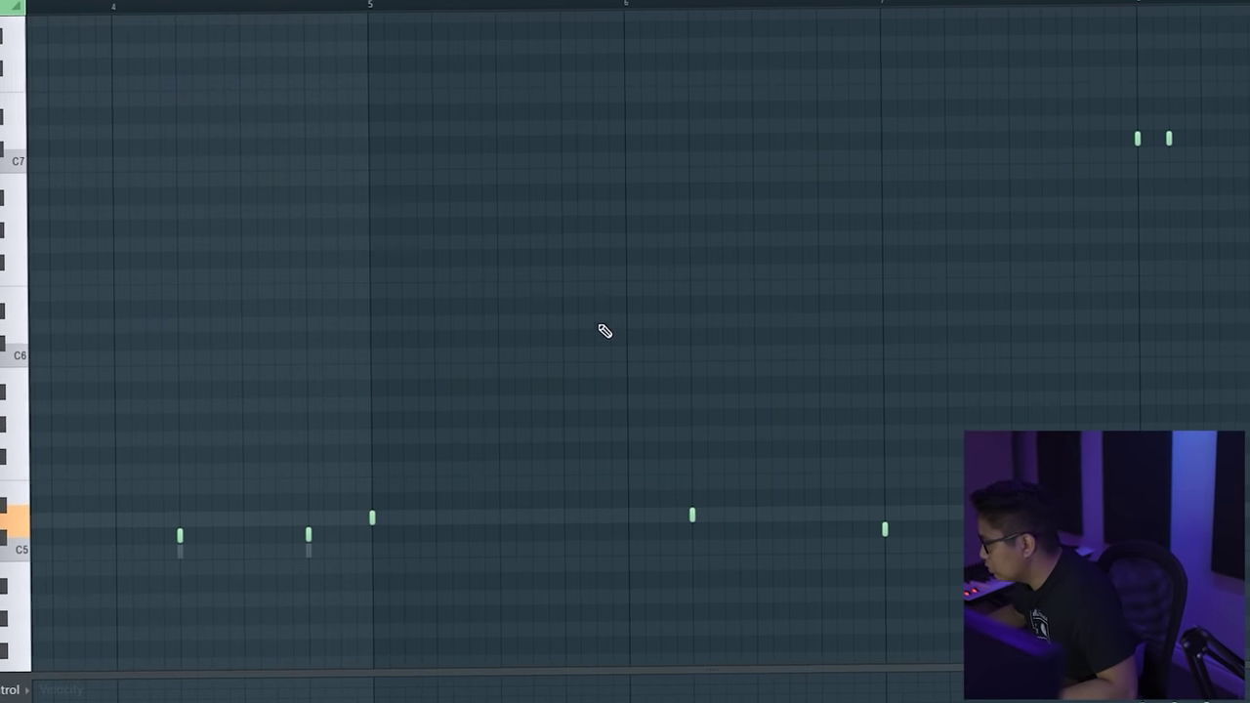